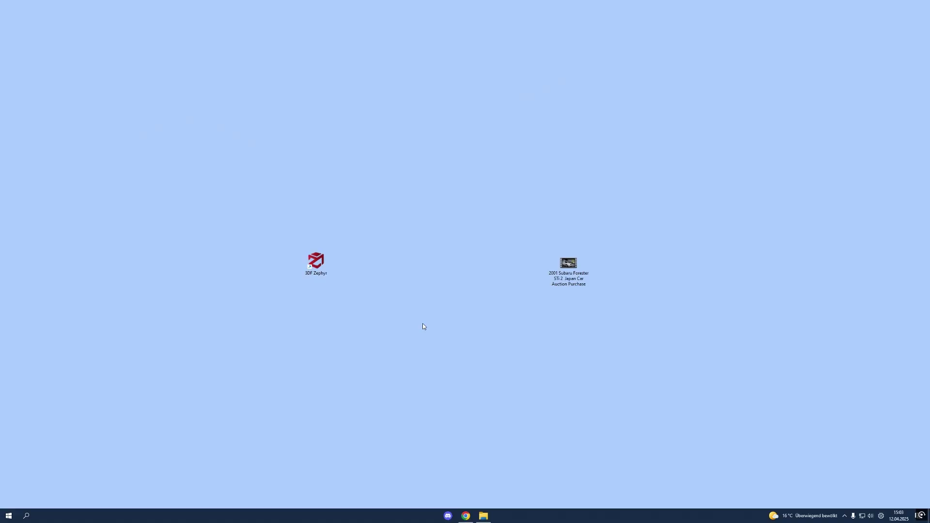
- Create a new desktop folder named 'Pictures' using Neu > Ordner
right_click(438, 271)
mouse_move(465, 326)
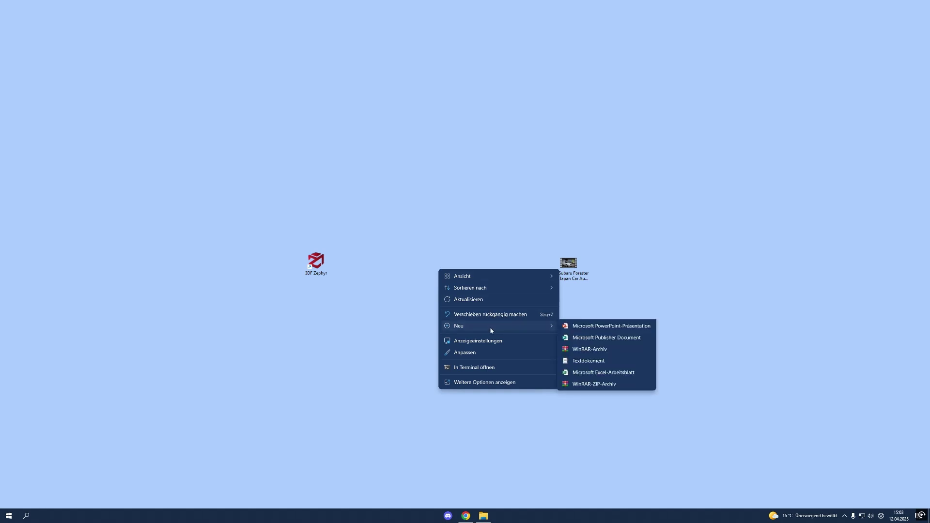
left_click(581, 328)
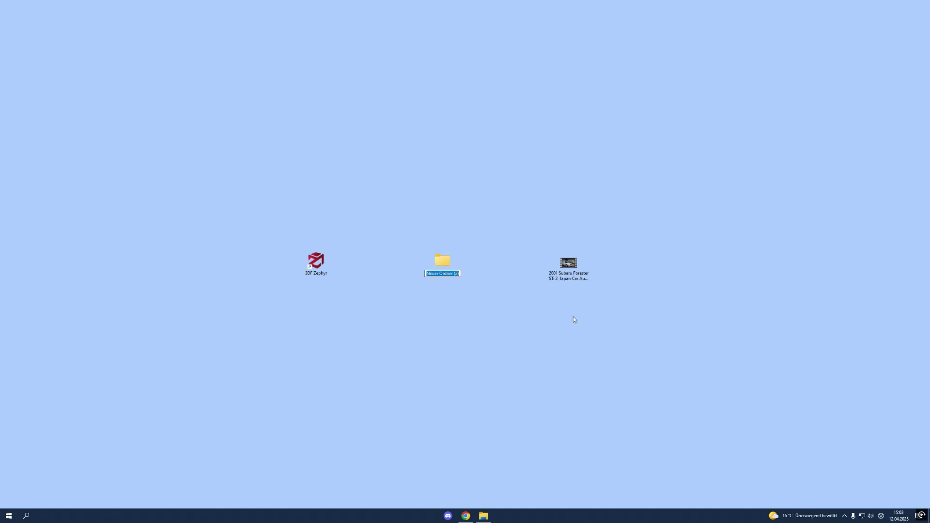
type("F")
type("re")
type("s")
key("Return")
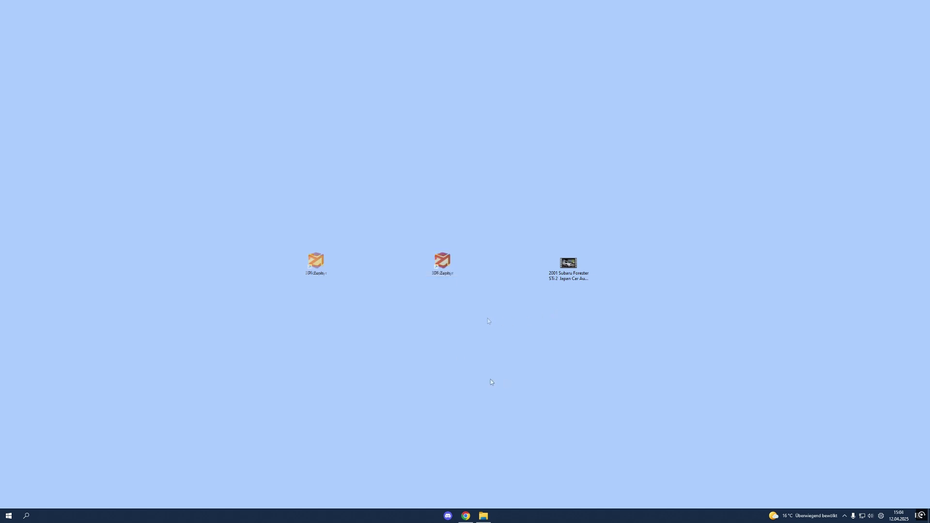
- Launch 3DF Zephyr and start a new project that imports images from a video
double_click(449, 263)
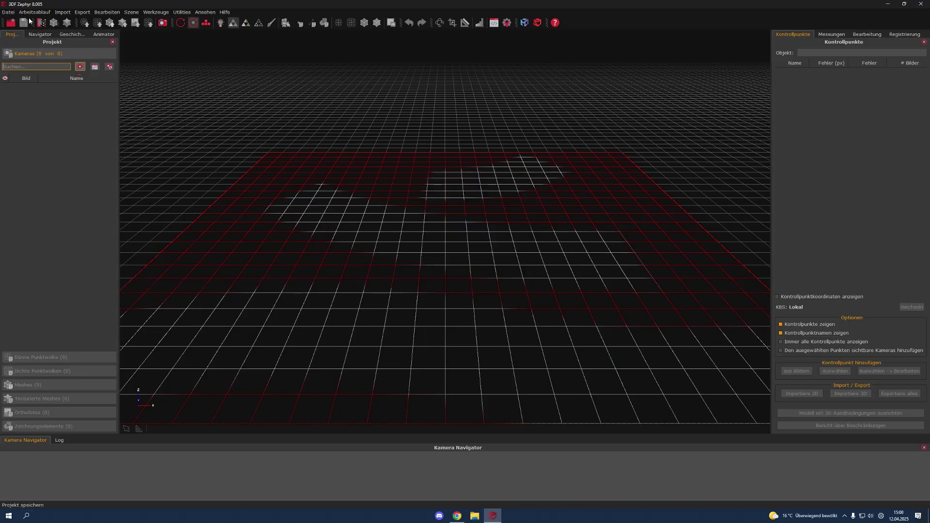
left_click(41, 22)
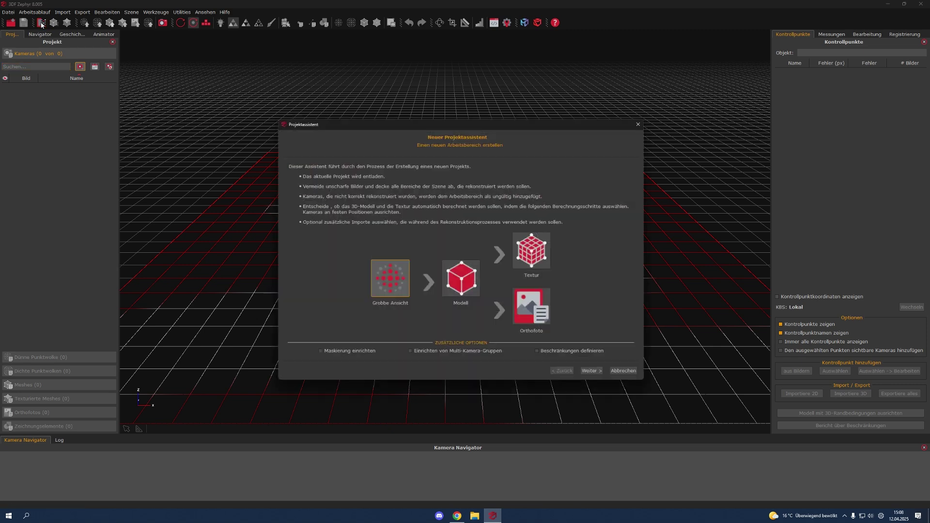
left_click(596, 378)
left_click(406, 350)
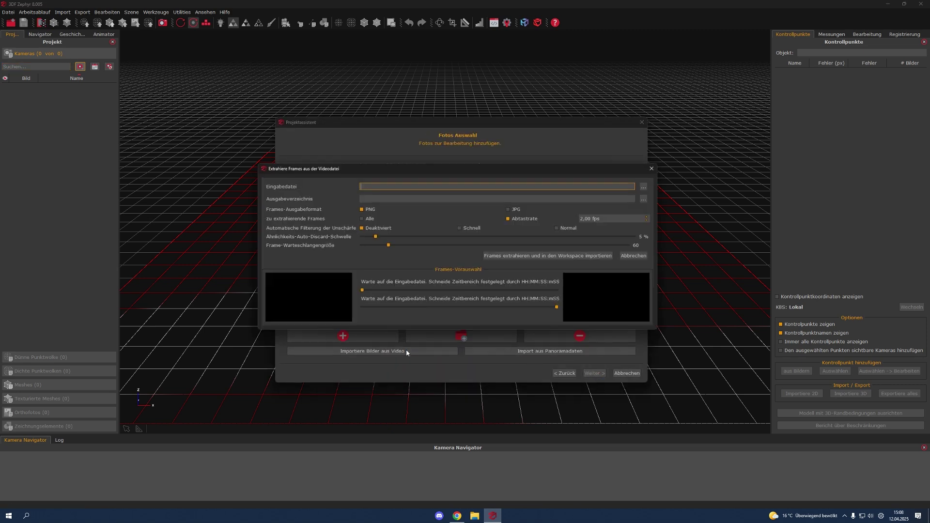
- Select the Subaru Forester video on the desktop as the input file
left_click(646, 186)
left_click(287, 269)
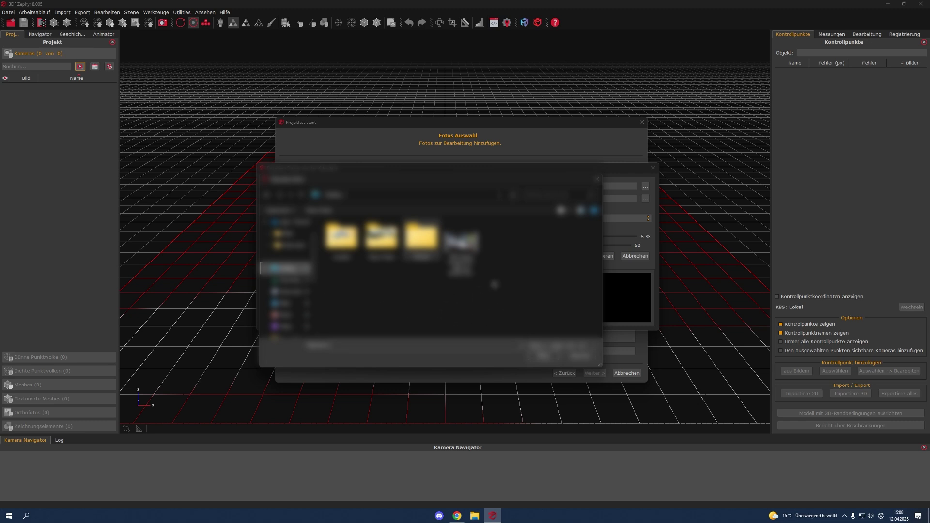
left_click(461, 240)
left_click(544, 356)
- Set the desktop Pictures folder as the output directory for extracted frames
left_click(619, 200)
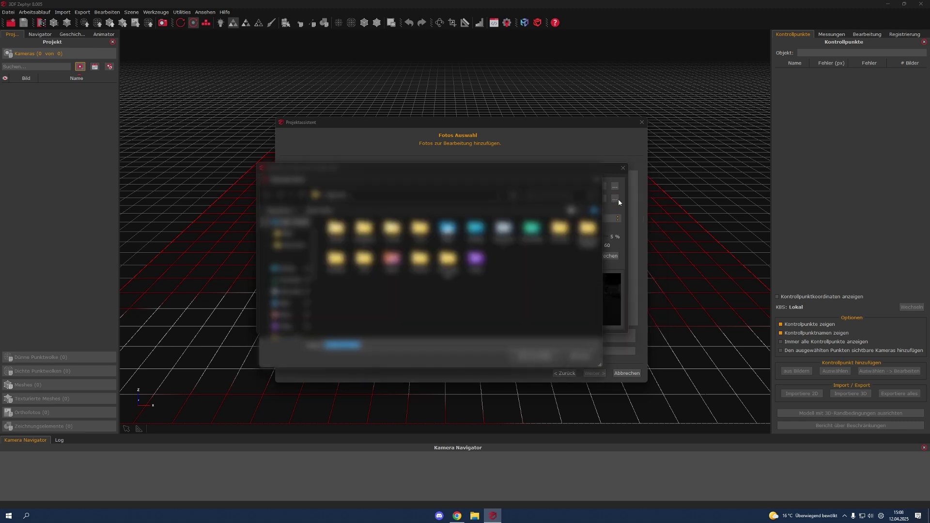
left_click(285, 268)
left_click(421, 236)
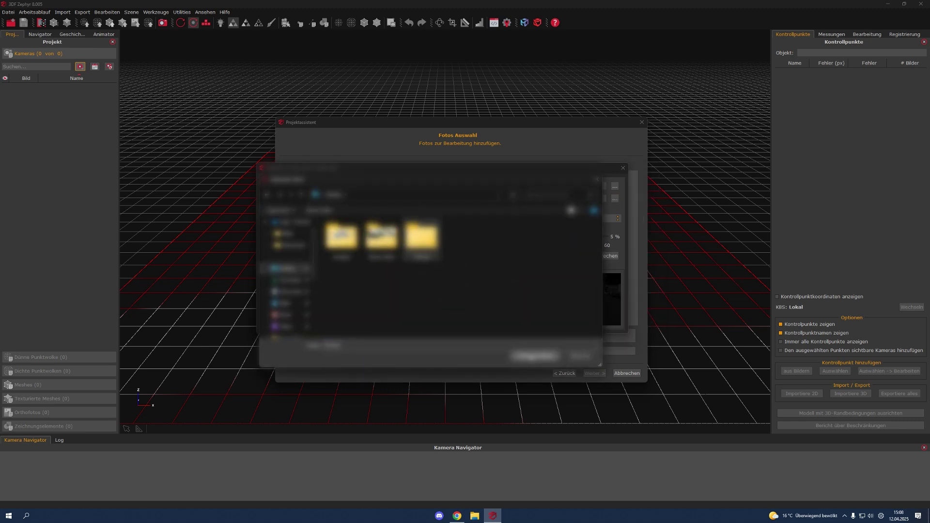
left_click(535, 355)
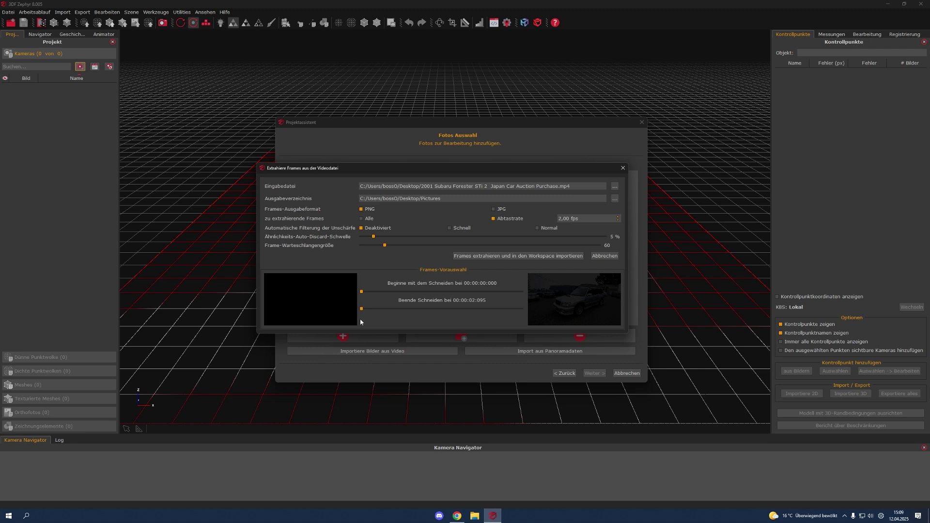
- Trim the video to start near 0:16, then extract frames into the workspace
left_click_drag(361, 319, 390, 322)
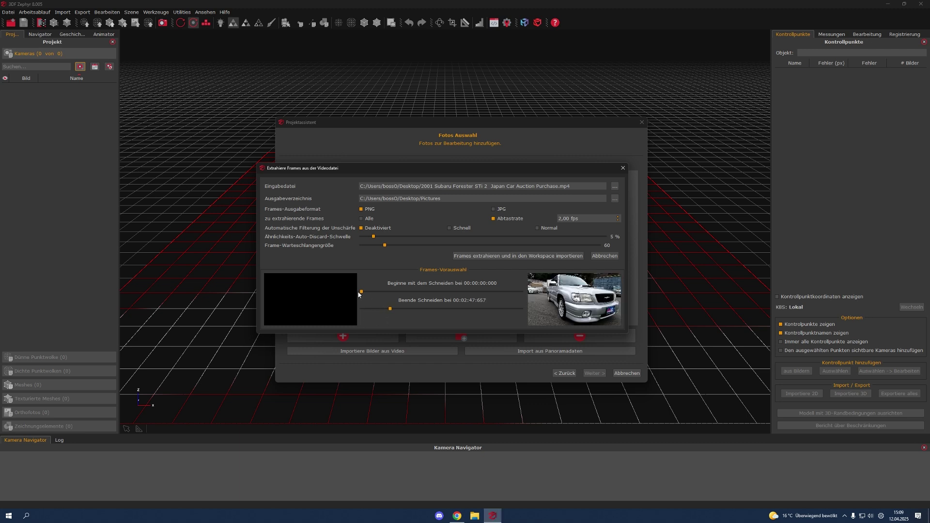
left_click_drag(361, 291, 363, 292)
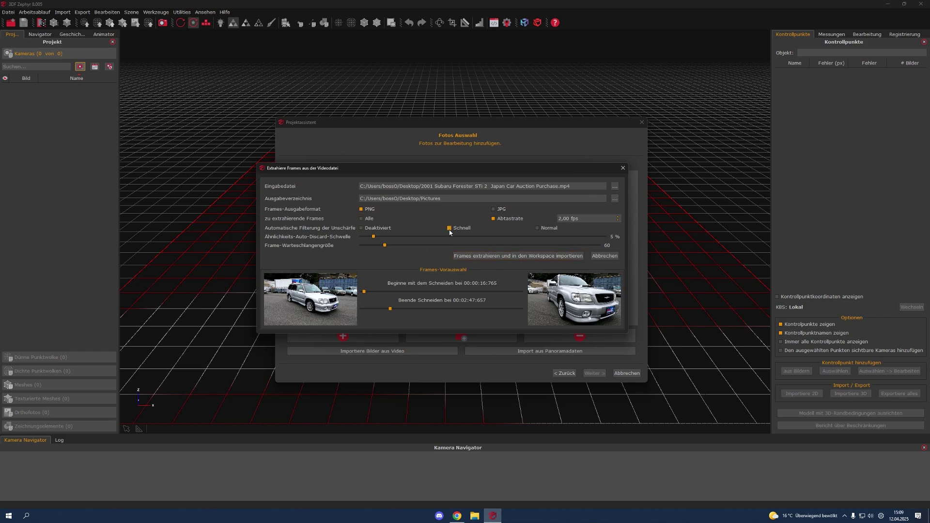
left_click(518, 256)
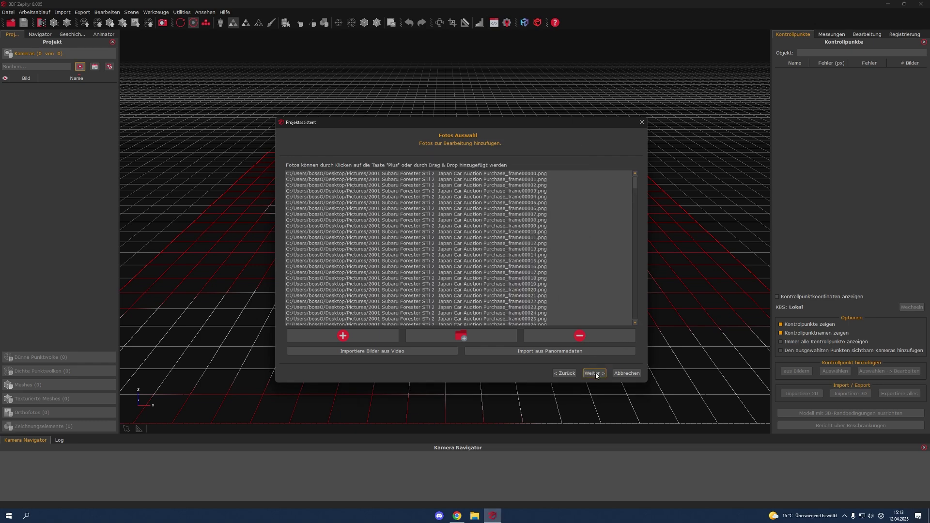
- Keep the automatic calibrations and pick the Tief (Deep) orientation preset
left_click(595, 373)
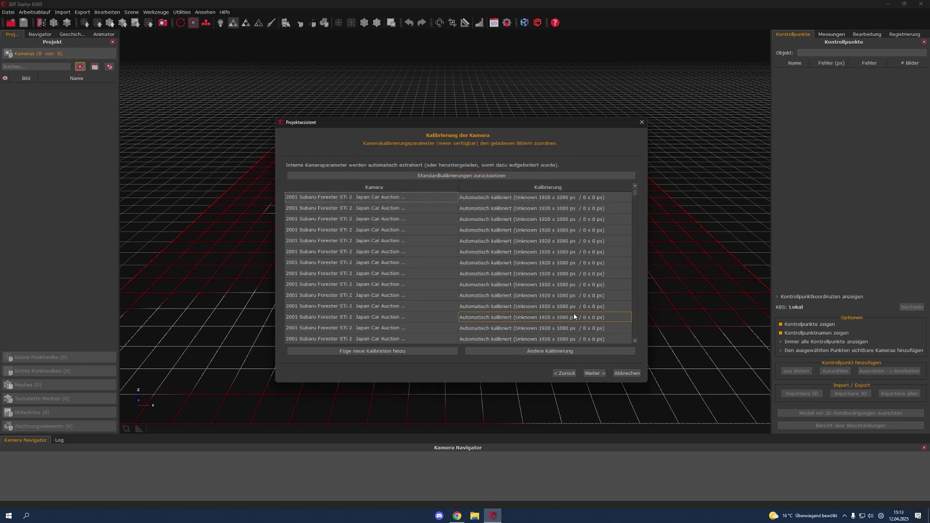
scroll(582, 327, "down", 3)
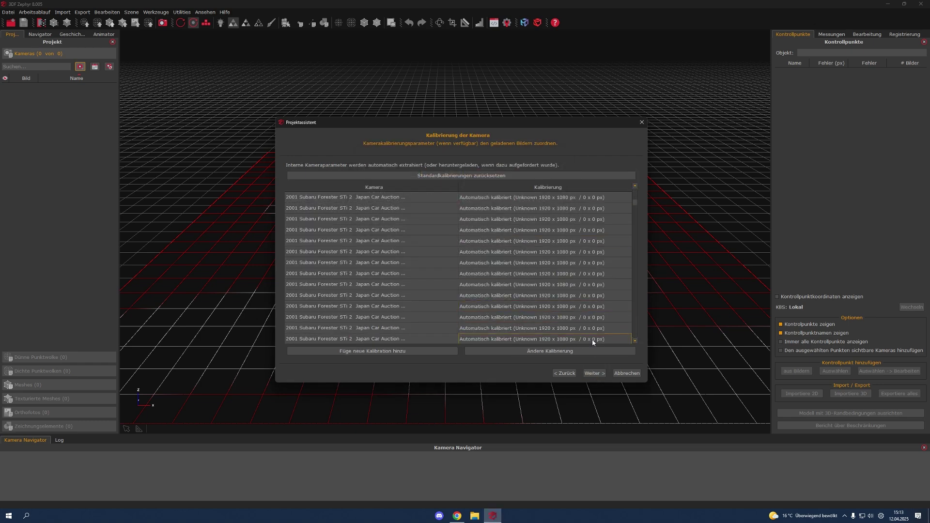
left_click(597, 374)
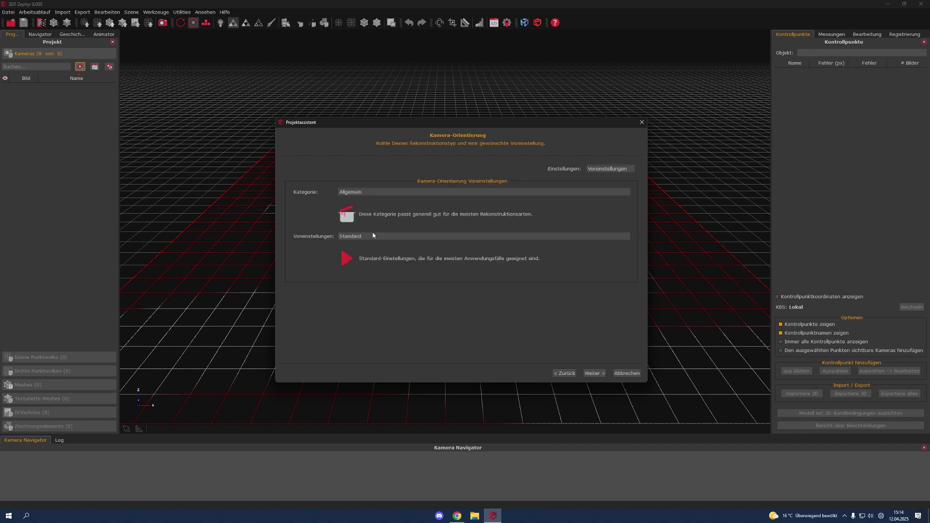
left_click(401, 237)
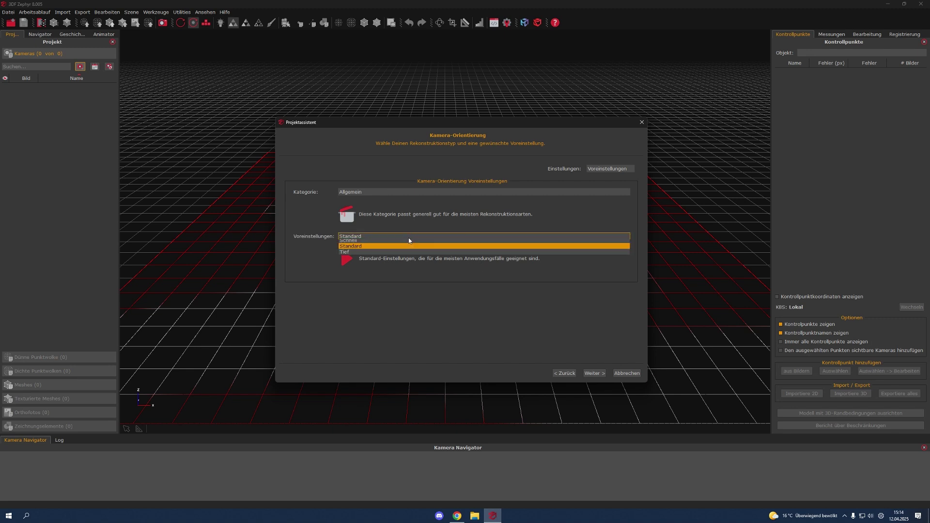
left_click(592, 374)
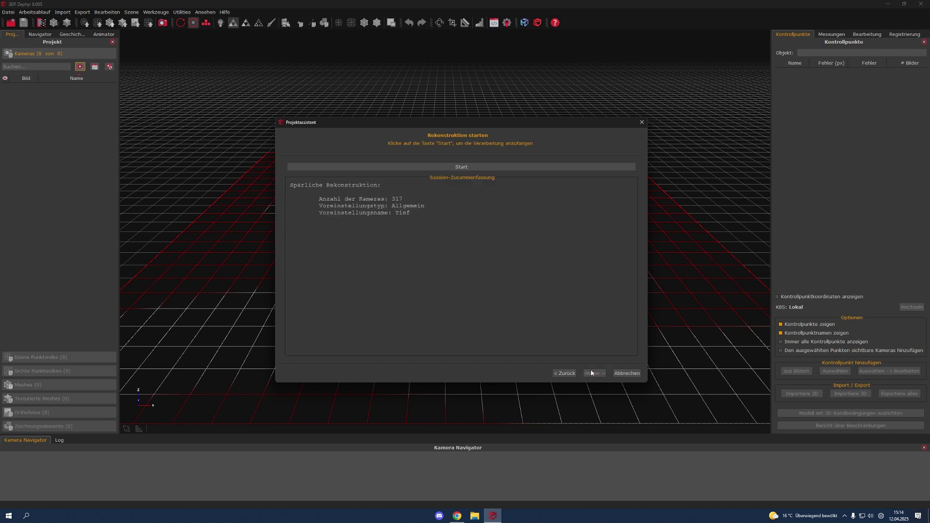
- Run the sparse reconstruction on all 317 photos and close the results list
left_click(461, 167)
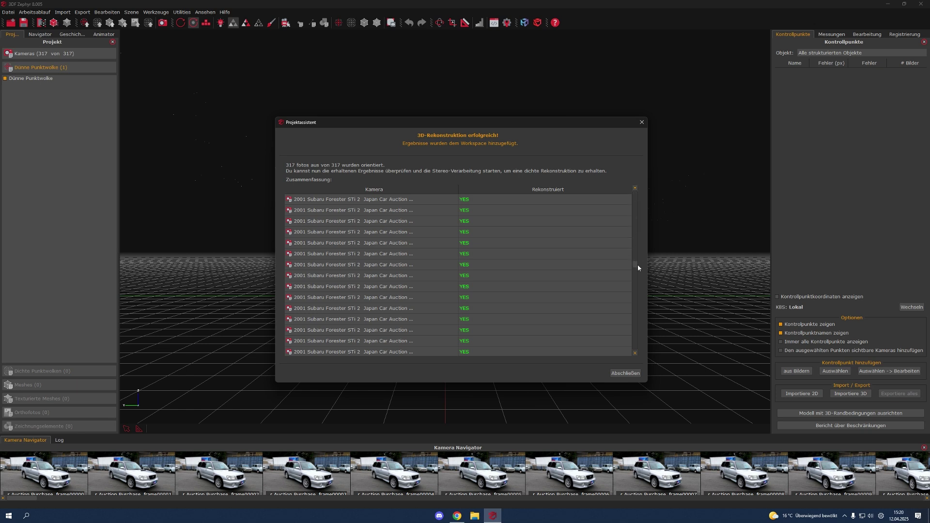
scroll(634, 343, "down", 1)
left_click_drag(635, 297, 636, 362)
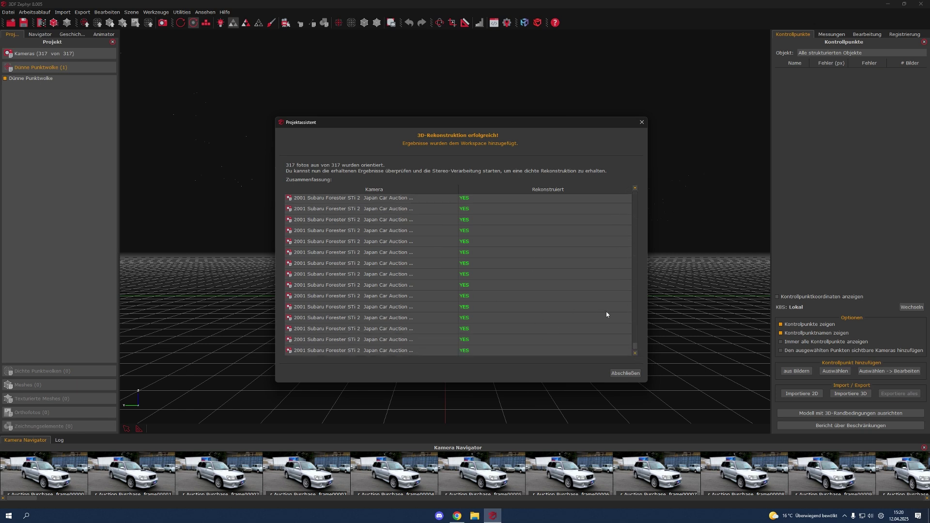
left_click(624, 374)
- Orbit the sparse cloud, then open the dense 3D model wizard from the Workflow menu
left_click_drag(424, 182, 546, 269)
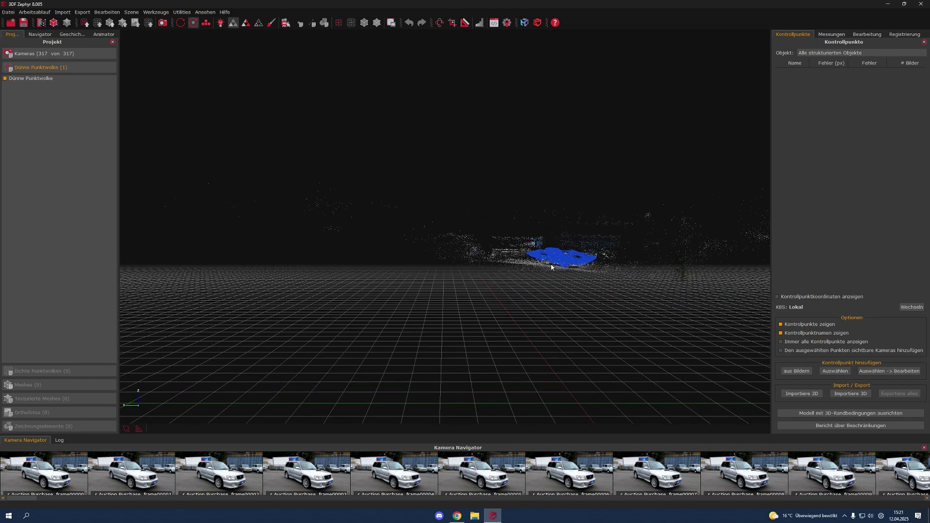
left_click_drag(546, 269, 626, 177)
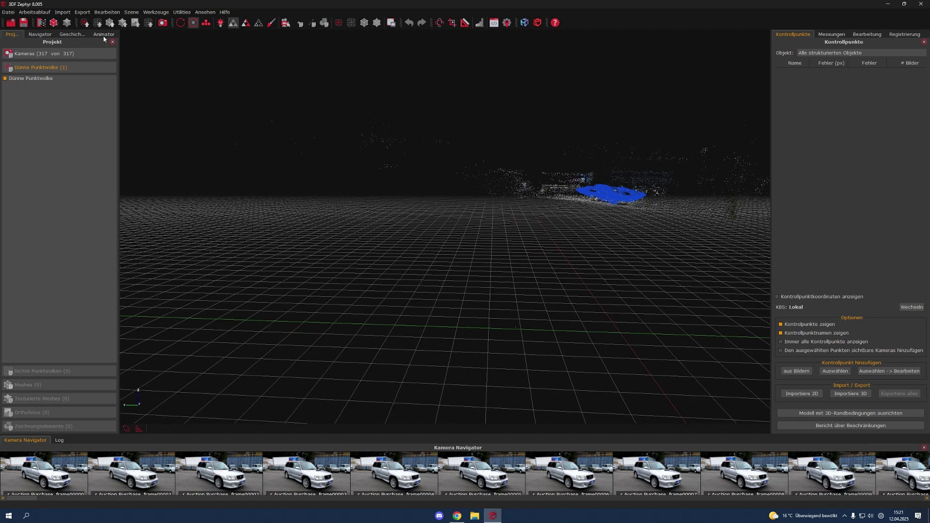
left_click(39, 12)
left_click(46, 31)
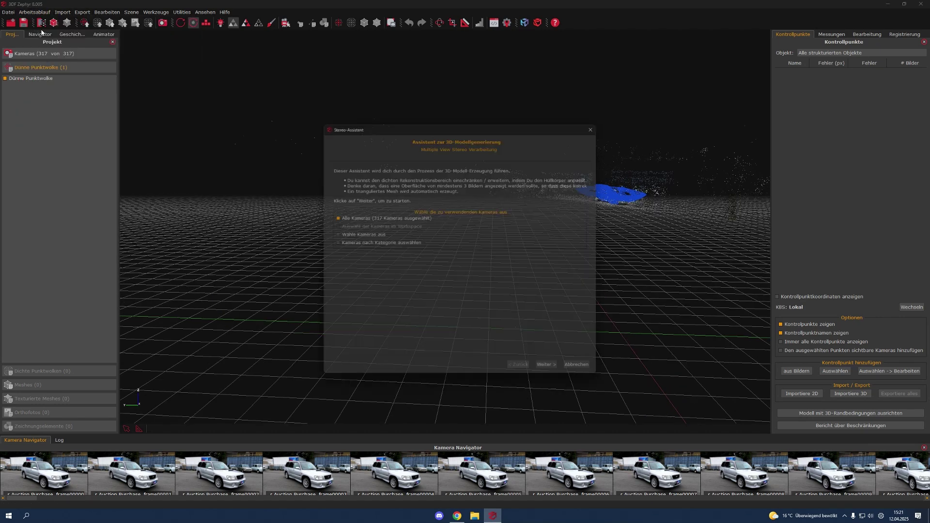
left_click(554, 373)
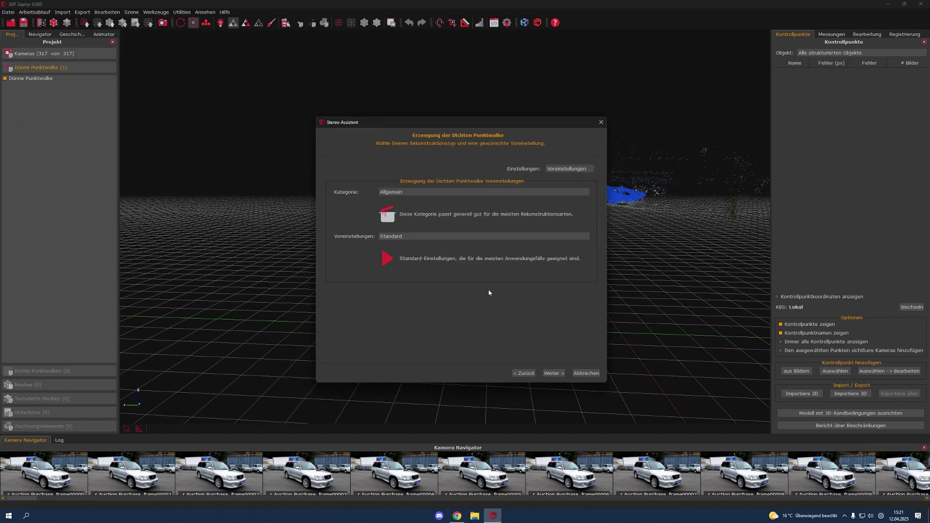
- Set the dense point cloud preset to Hohe Detailgenauigkeit (High Detail)
left_click(451, 236)
left_click(407, 254)
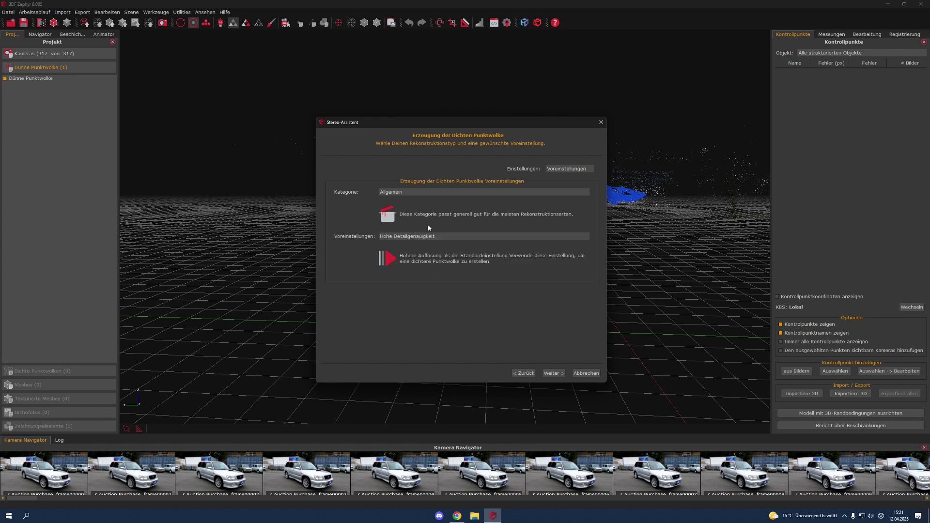
left_click(428, 192)
left_click(426, 237)
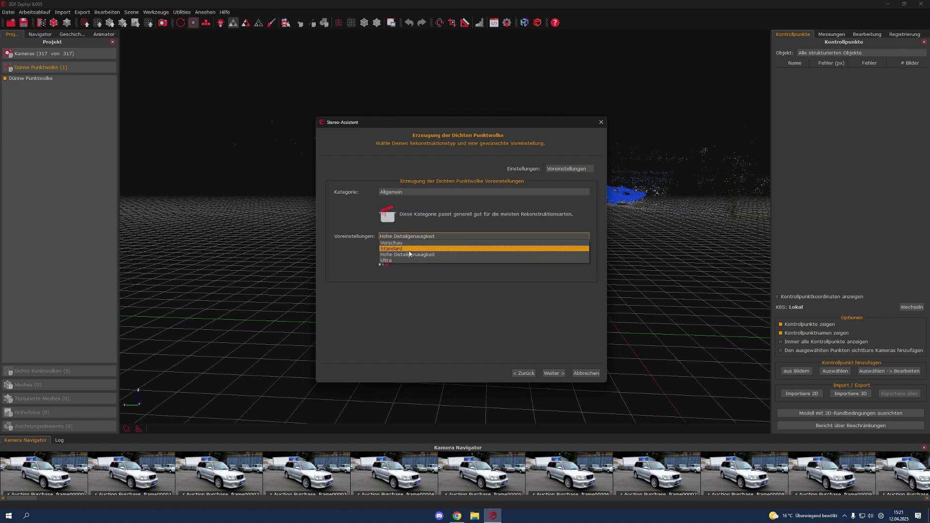
left_click(422, 255)
left_click(554, 373)
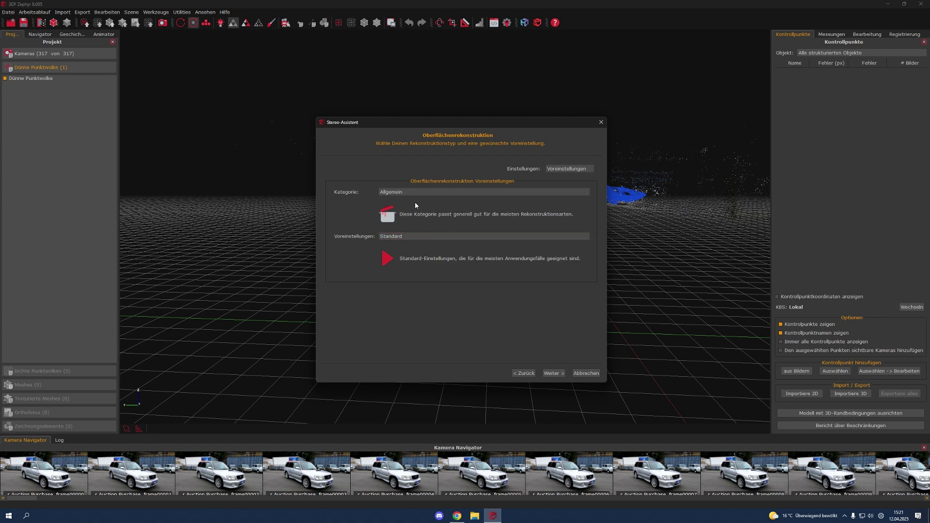
- Set the mesh preset to High Detail and start reconstruction for 317 cameras
left_click(416, 236)
left_click(413, 254)
left_click(551, 373)
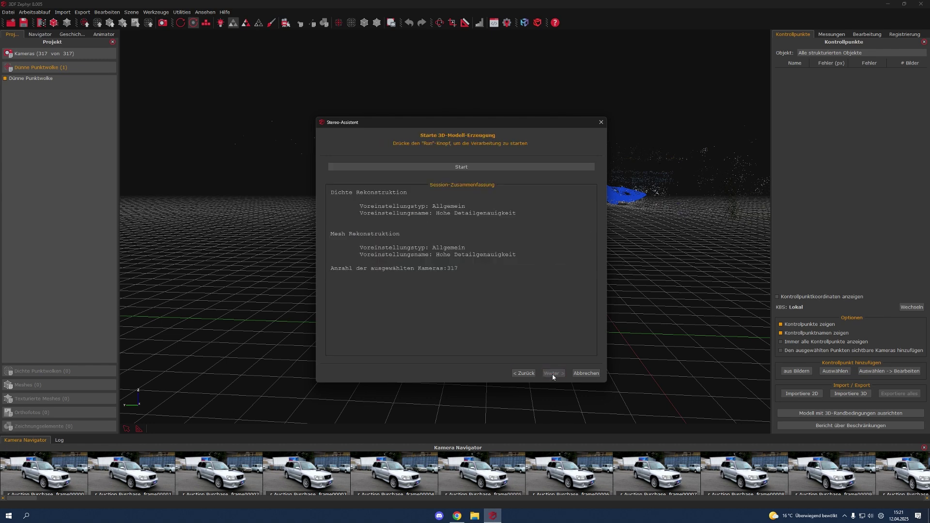
left_click(461, 167)
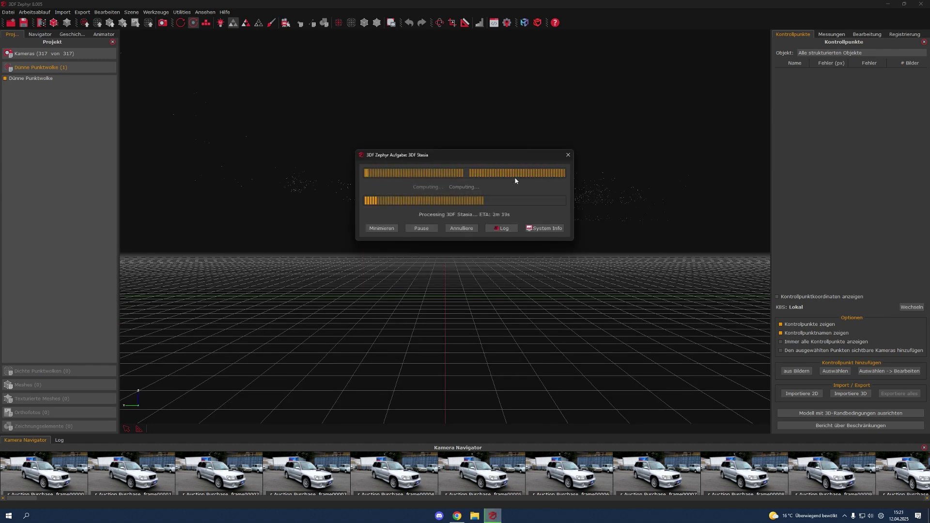
- Dismiss the completion message and orbit closely around the car's Mesh 1
left_click(585, 373)
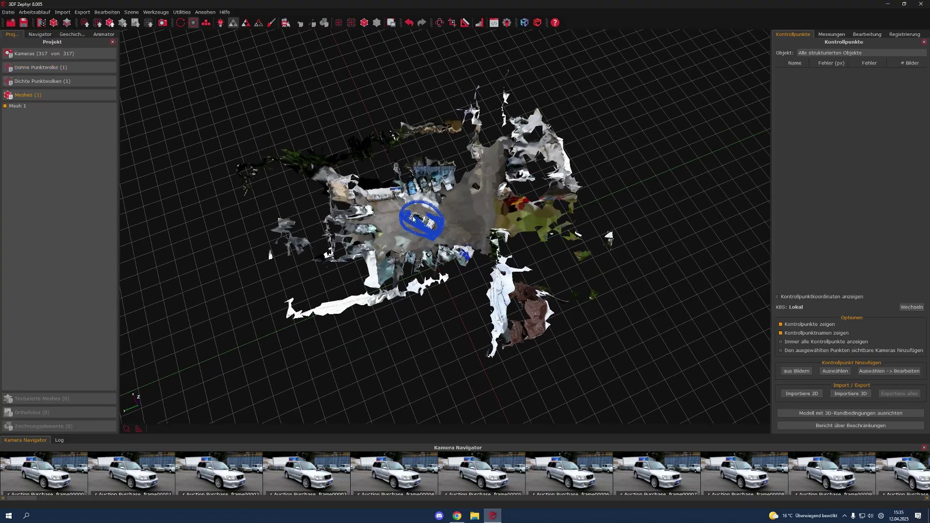
scroll(523, 247, "up", 2)
scroll(522, 245, "up", 5)
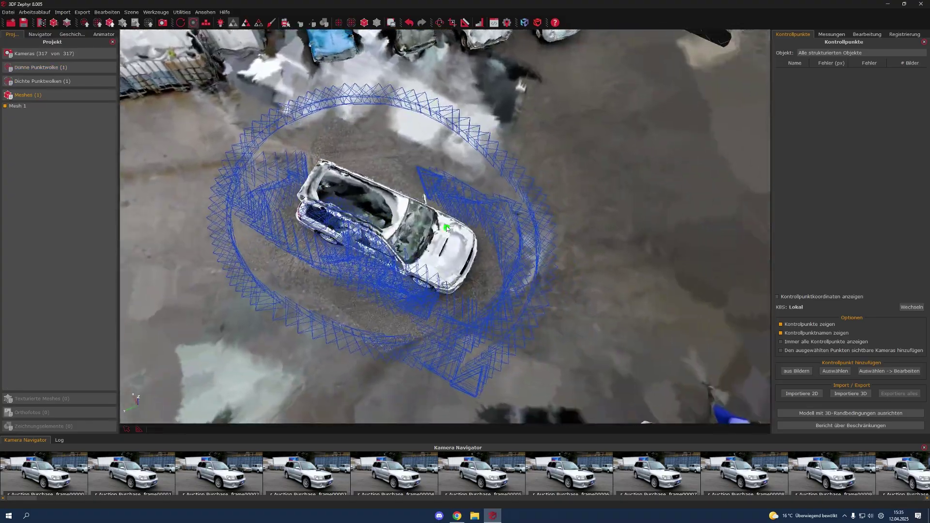
mouse_move(447, 226)
left_mouse_down()
mouse_move(369, 228)
mouse_move(444, 256)
mouse_move(495, 231)
mouse_move(465, 232)
left_mouse_up()
scroll(369, 228, "down", 5)
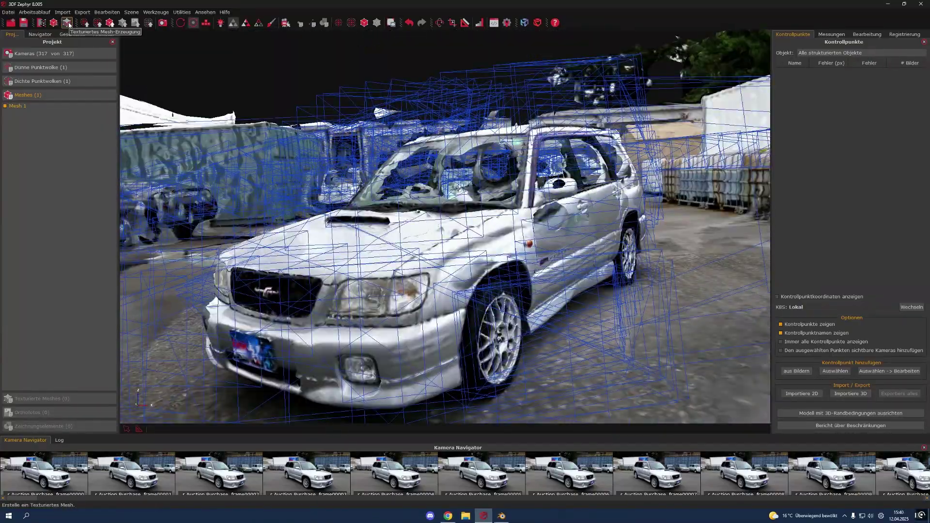
- Generate a textured mesh of the car with the texturing wizard
left_click(67, 22)
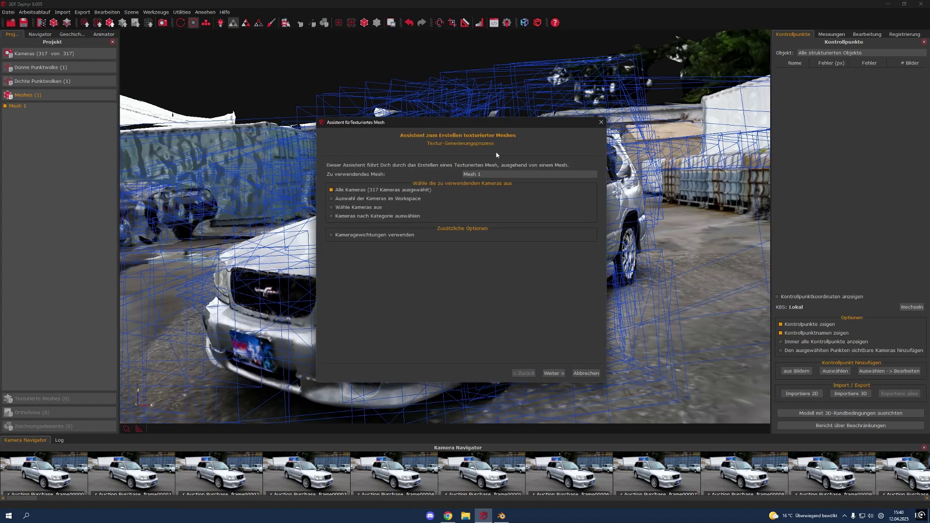
left_click(552, 373)
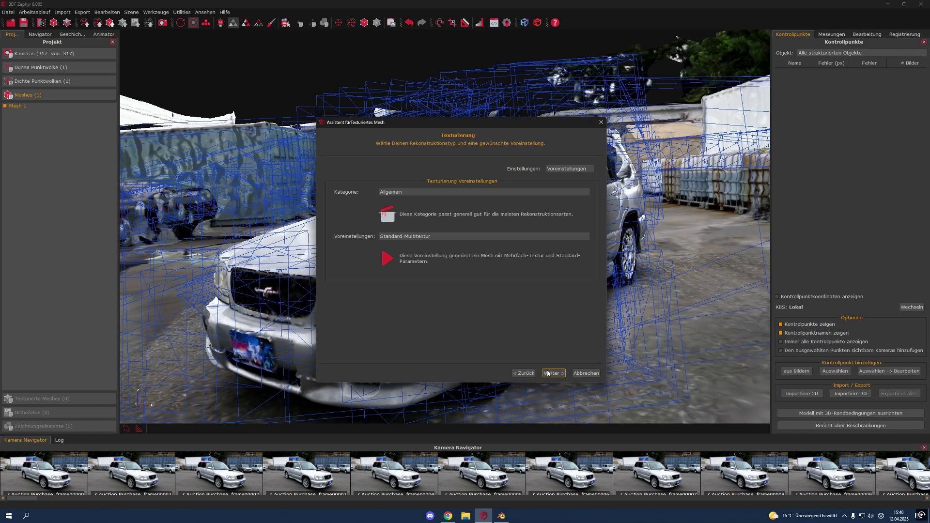
left_click(548, 374)
left_click(523, 165)
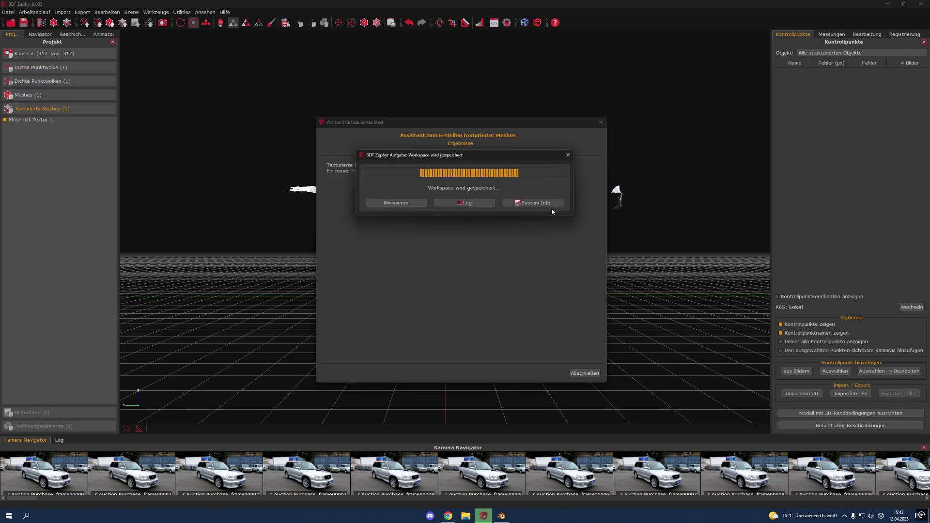
left_click(550, 205)
left_click(586, 374)
scroll(591, 365, "up", 3)
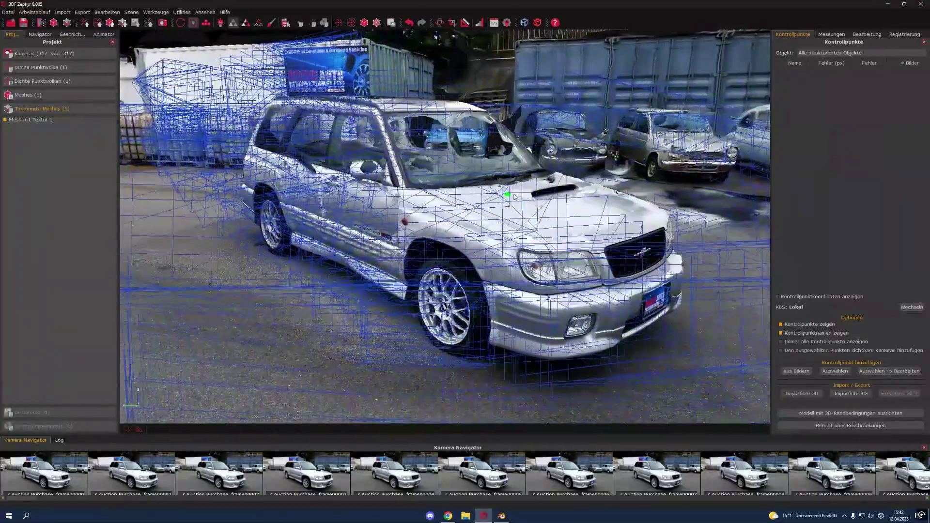
- Export the textured mesh as OBJ with PNG textures
left_click_drag(515, 196, 458, 205)
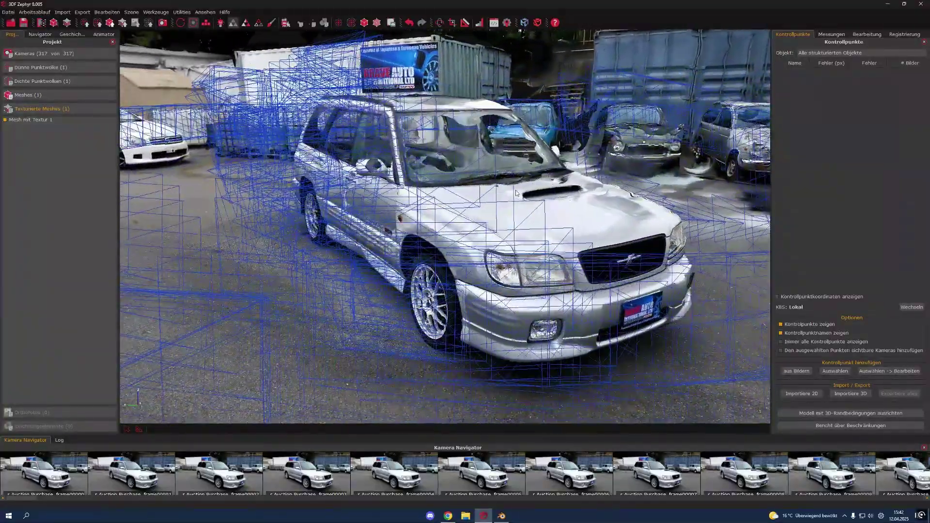
left_click(82, 12)
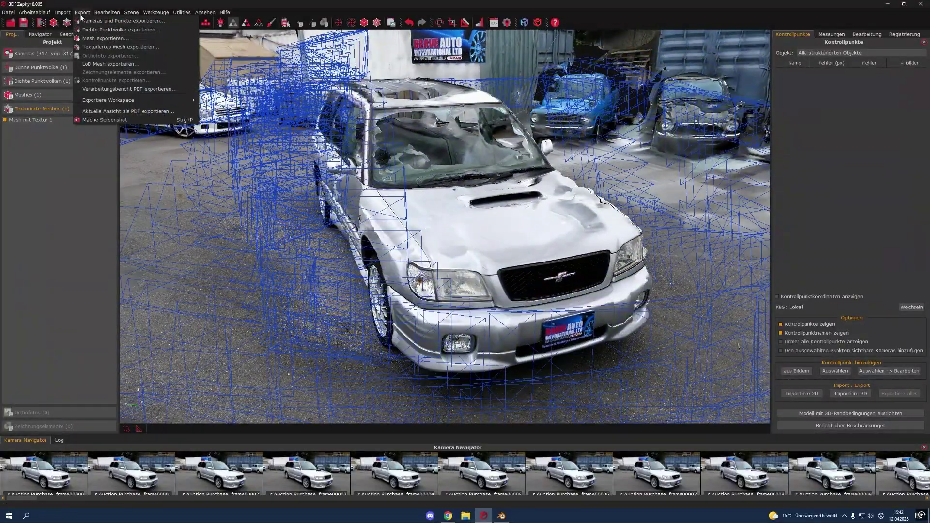
left_click(129, 47)
left_click(516, 143)
left_click(523, 160)
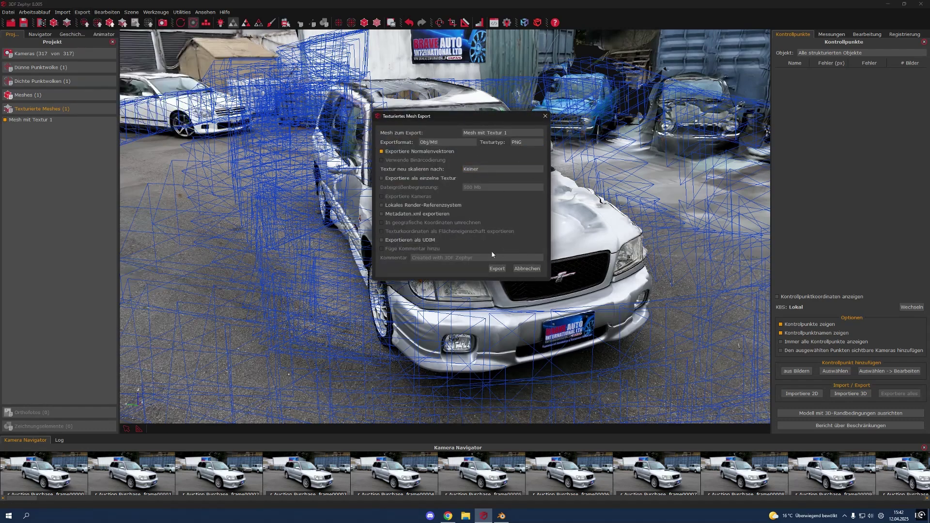
left_click(501, 268)
left_click(659, 308)
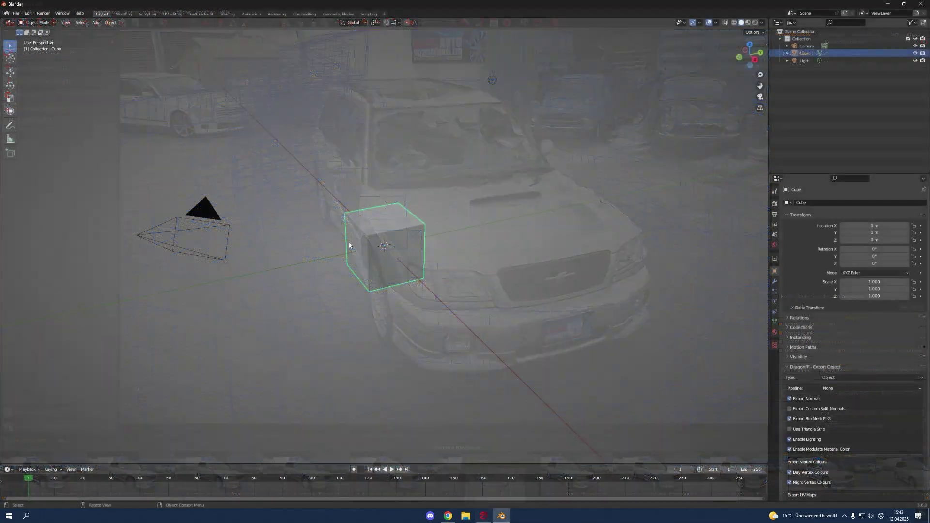
- In Blender, delete the default objects and import Mesh_mit_Textur_1.obj
key("a")
key("Delete")
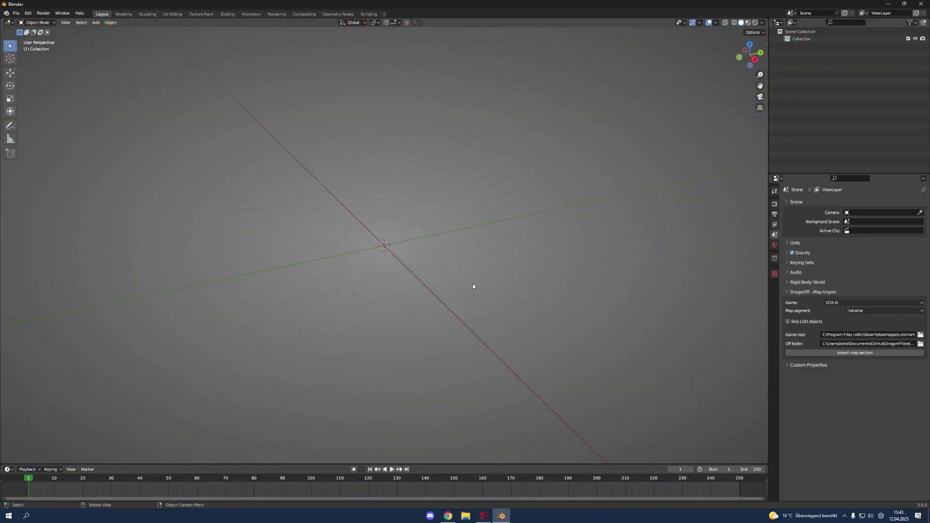
left_click(16, 13)
mouse_move(43, 111)
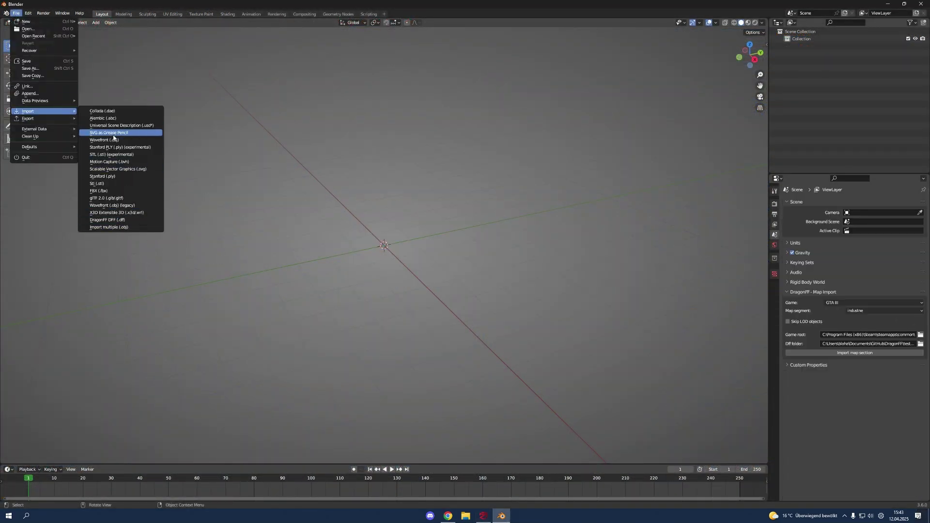
left_click(110, 139)
scroll(422, 249, "down", 1)
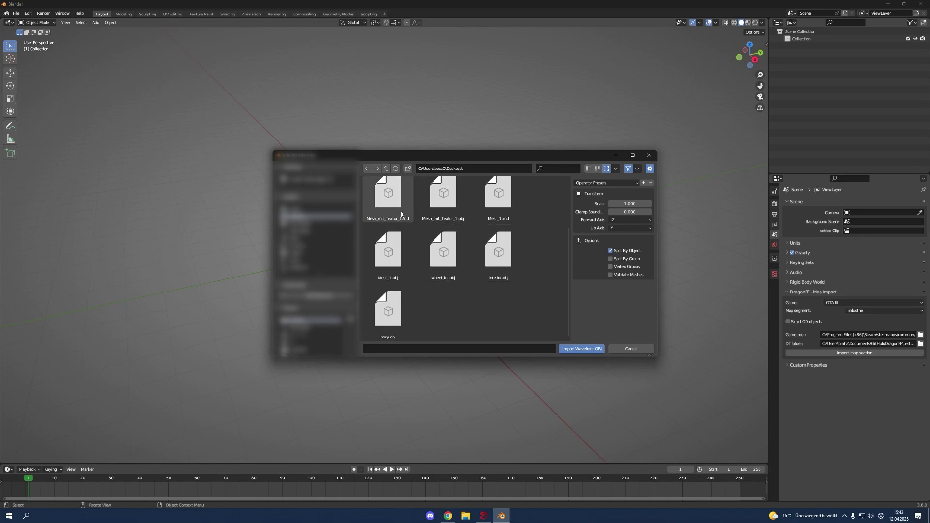
scroll(430, 233, "up", 1)
left_click(443, 205)
left_click(582, 349)
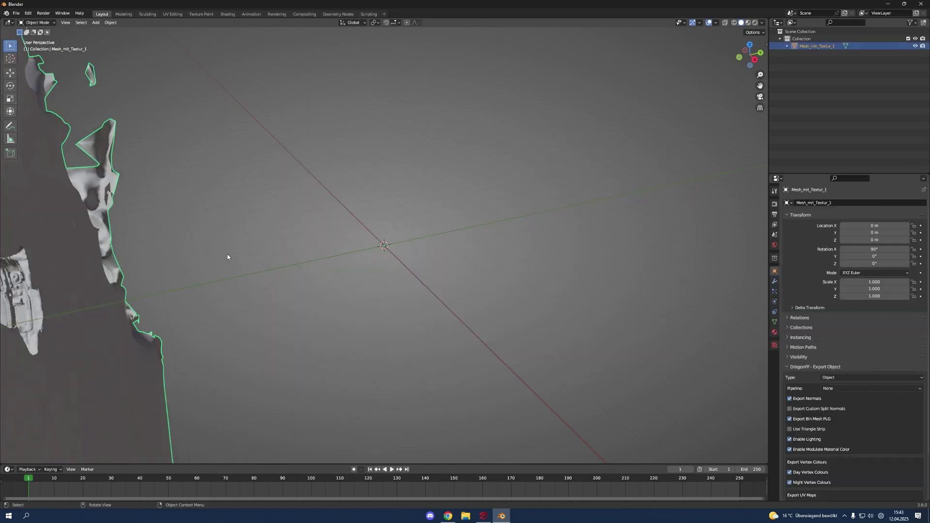
- Rotate the car mesh about X and set the rotation angle to 0 so it sits level
key("r")
key("KP_3")
left_click(489, 205)
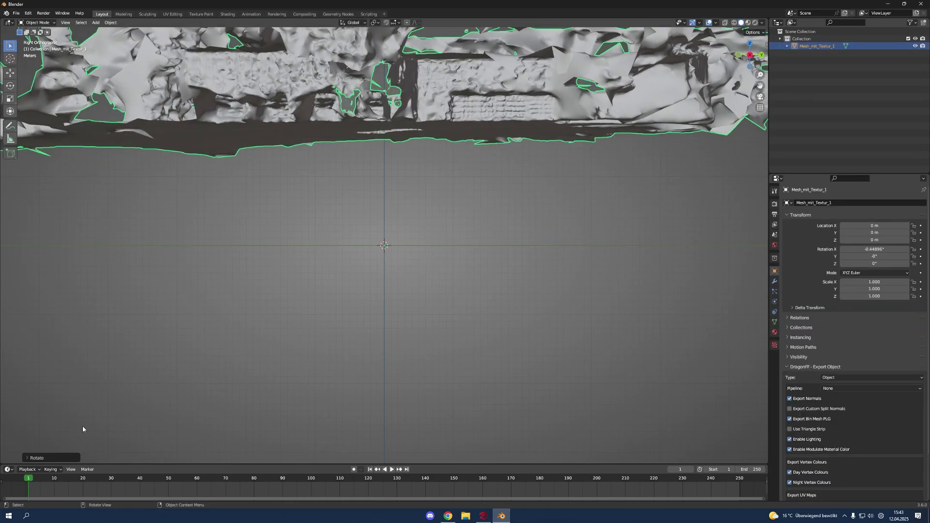
left_click(44, 457)
left_click(92, 423)
key("Return")
mouse_move(351, 303)
middle_mouse_down()
mouse_move(456, 330)
mouse_move(407, 289)
mouse_move(431, 282)
mouse_move(432, 239)
mouse_move(387, 191)
mouse_move(417, 237)
mouse_move(430, 236)
middle_mouse_up()
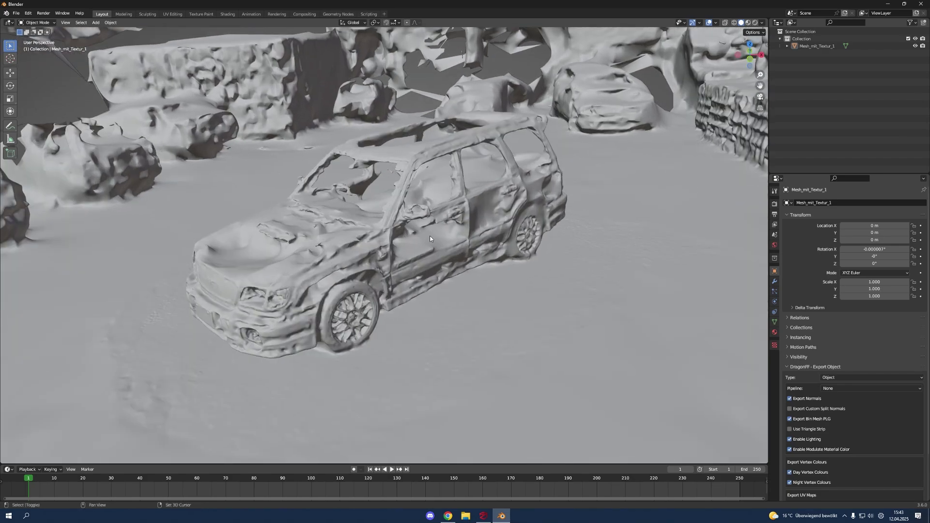
- Switch to Material Preview with flat lighting and orbit around the textured car
left_click(761, 22)
key("z")
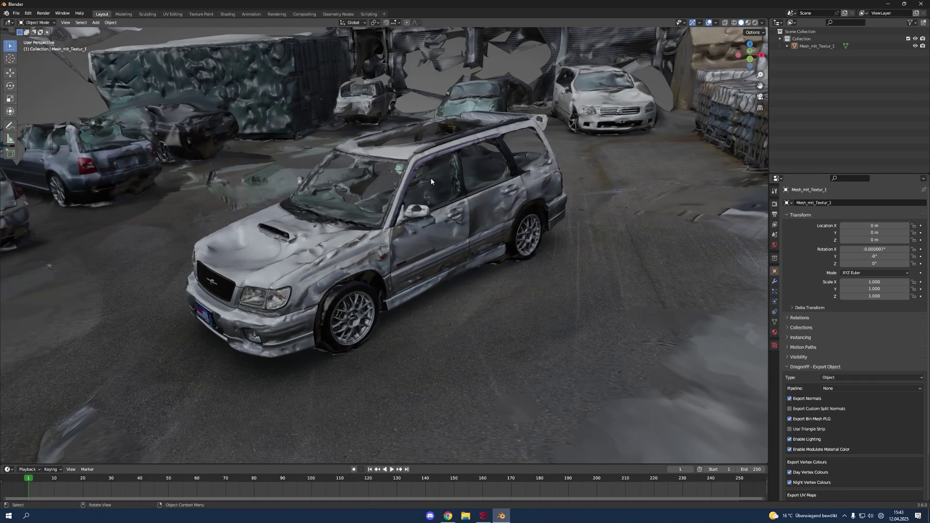
mouse_move(431, 179)
middle_mouse_down()
mouse_move(439, 172)
mouse_move(393, 207)
mouse_move(445, 185)
mouse_move(453, 187)
mouse_move(401, 202)
mouse_move(521, 211)
mouse_move(445, 200)
middle_mouse_up()
scroll(445, 200, "up", 2)
left_click(761, 21)
left_click(781, 59)
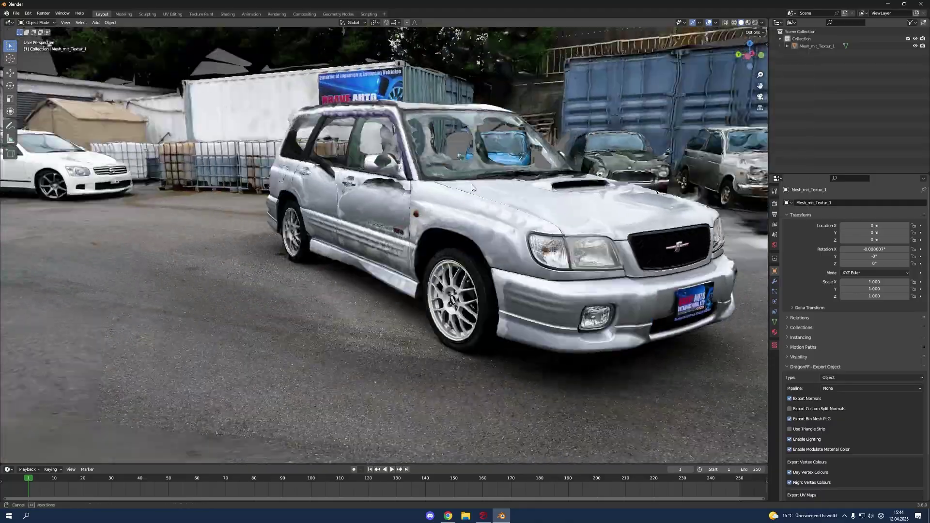
middle_click_drag(509, 189, 405, 186)
middle_click_drag(483, 195, 500, 188)
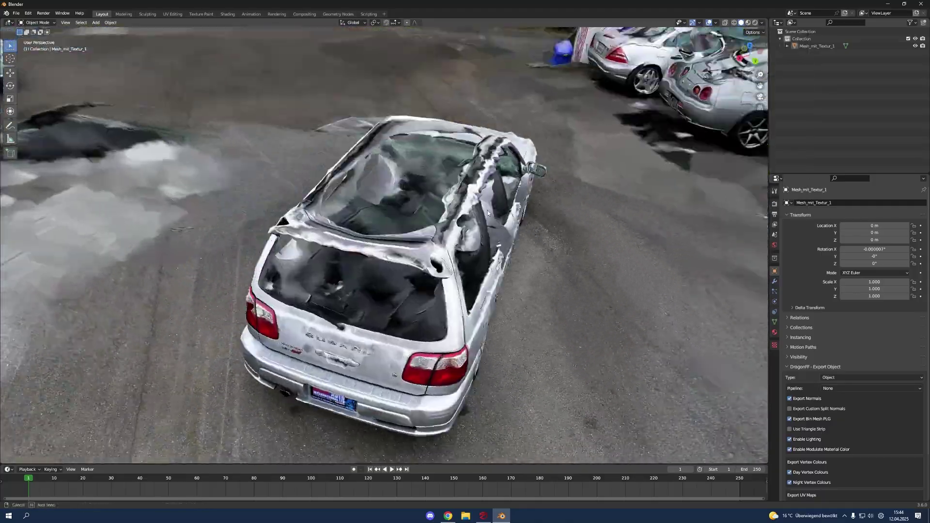